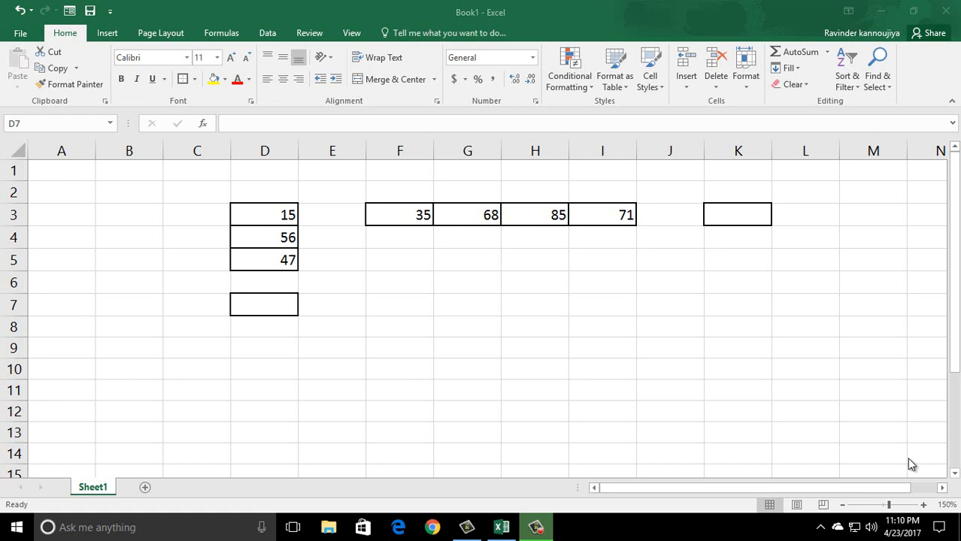
# Examine the column of numbers in D3:D5 and the row of numbers in F3:I3.
pyautogui.click(272, 308)
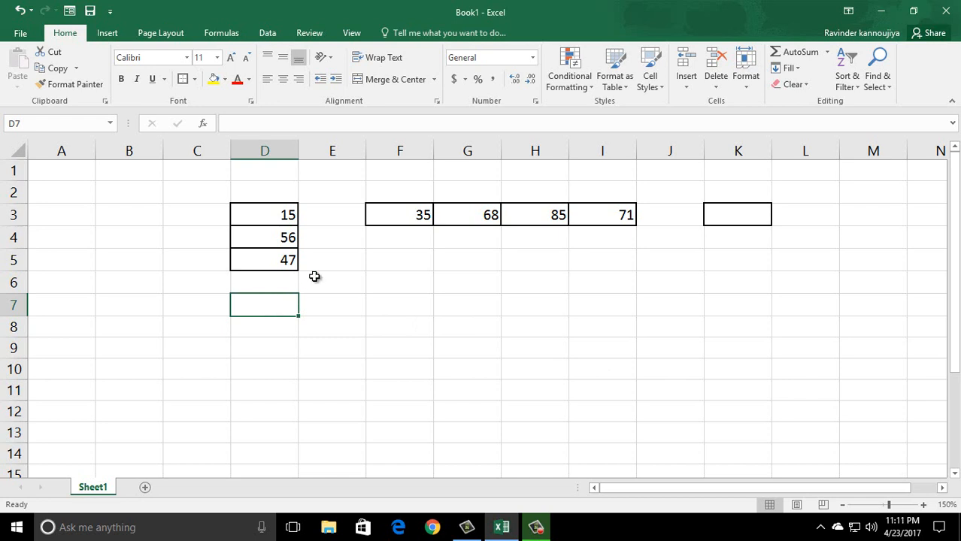
pyautogui.moveTo(250, 213); pyautogui.dragTo(253, 256)
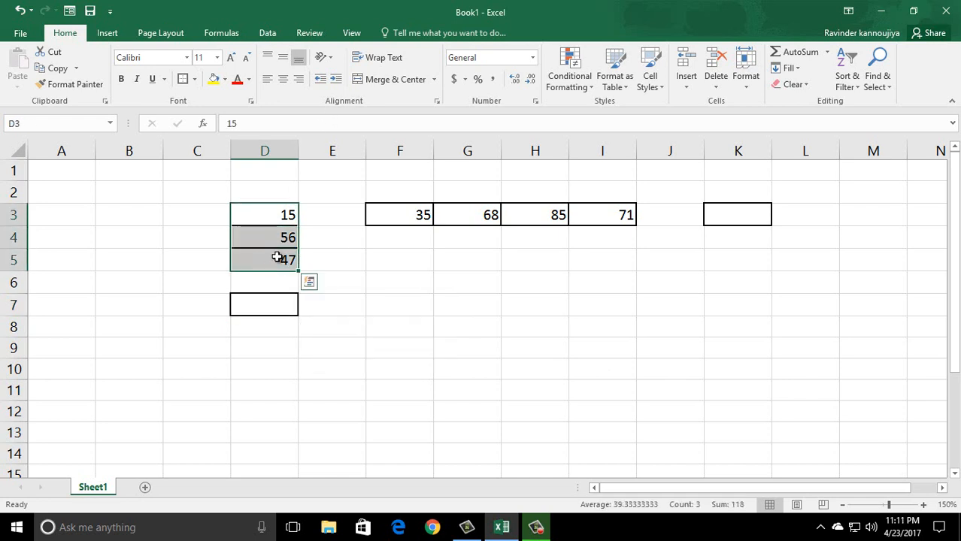
pyautogui.click(376, 215)
pyautogui.moveTo(444, 216); pyautogui.dragTo(618, 215)
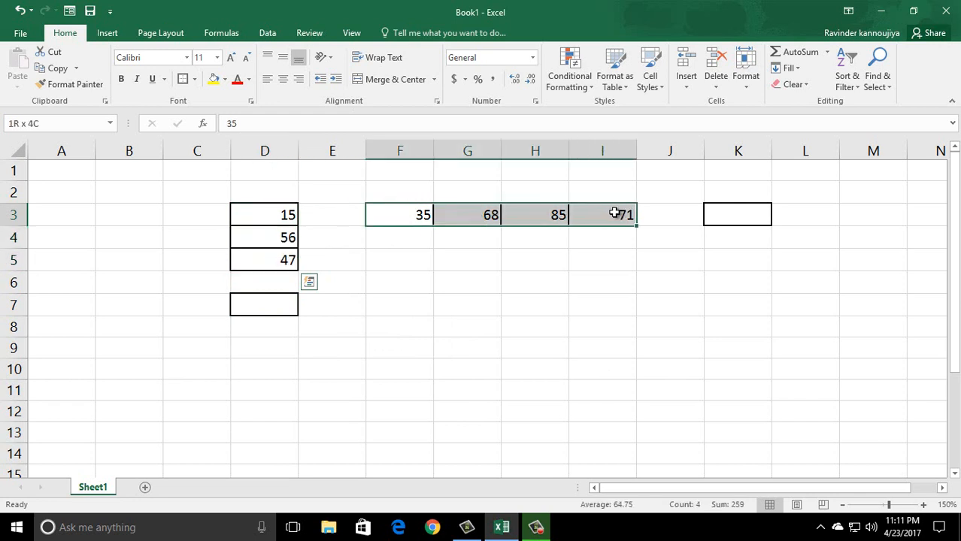
pyautogui.click(427, 213)
pyautogui.click(463, 212)
pyautogui.click(531, 213)
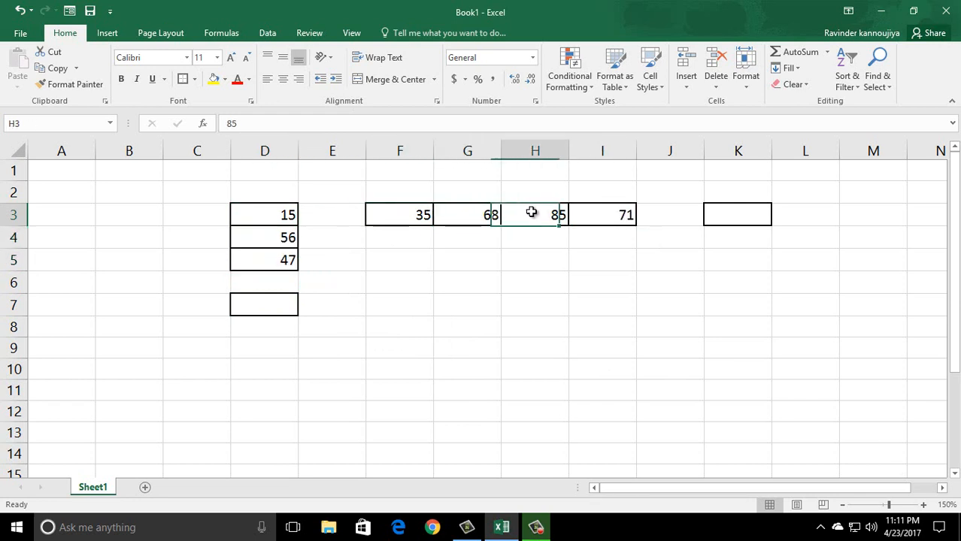
pyautogui.click(597, 213)
pyautogui.click(413, 213)
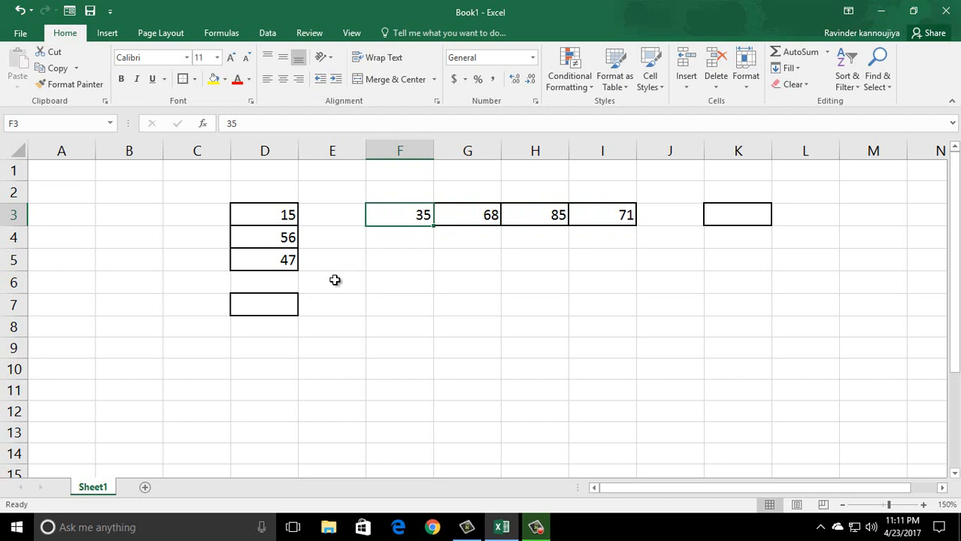
# Enter the addition formula =D3+D4+D5 in cell D7 to total the column of numbers.
pyautogui.click(280, 305)
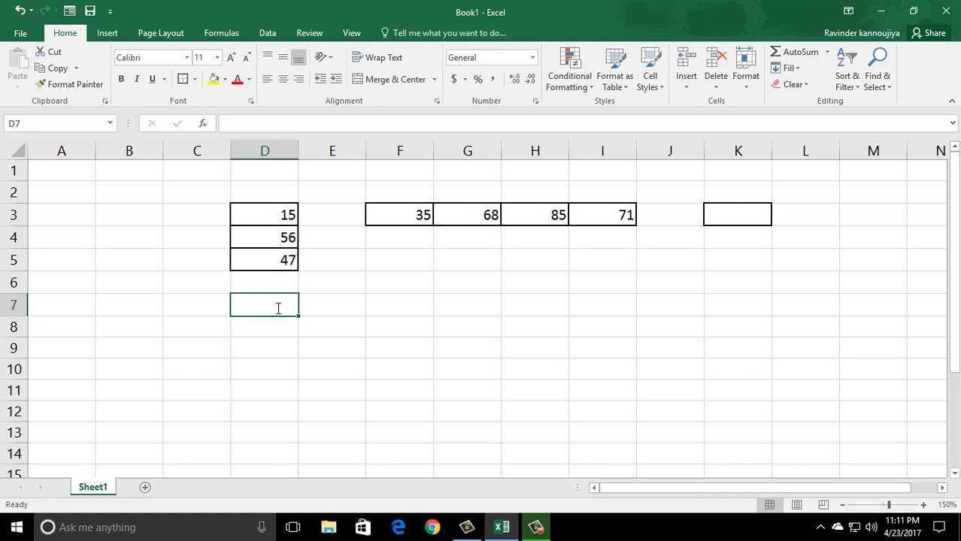
pyautogui.write('=')
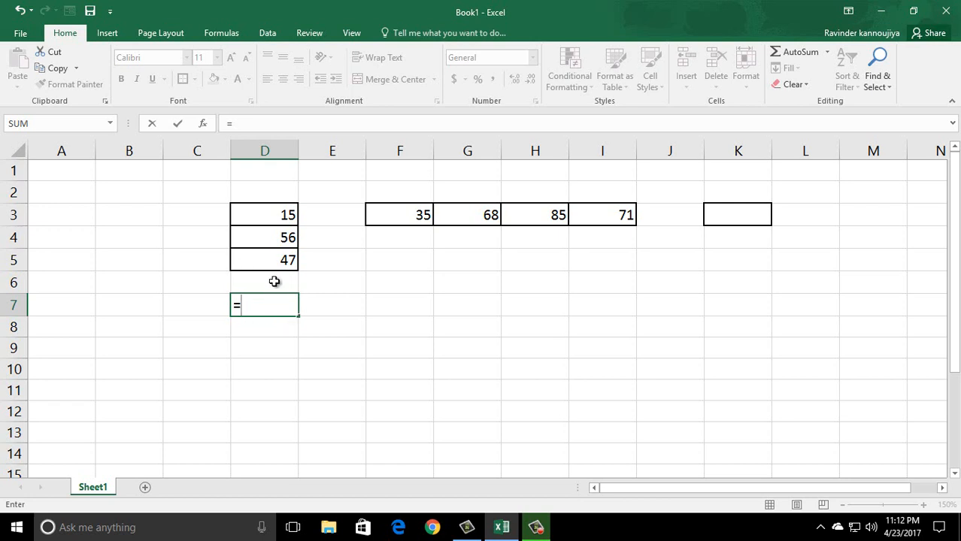
pyautogui.click(280, 215)
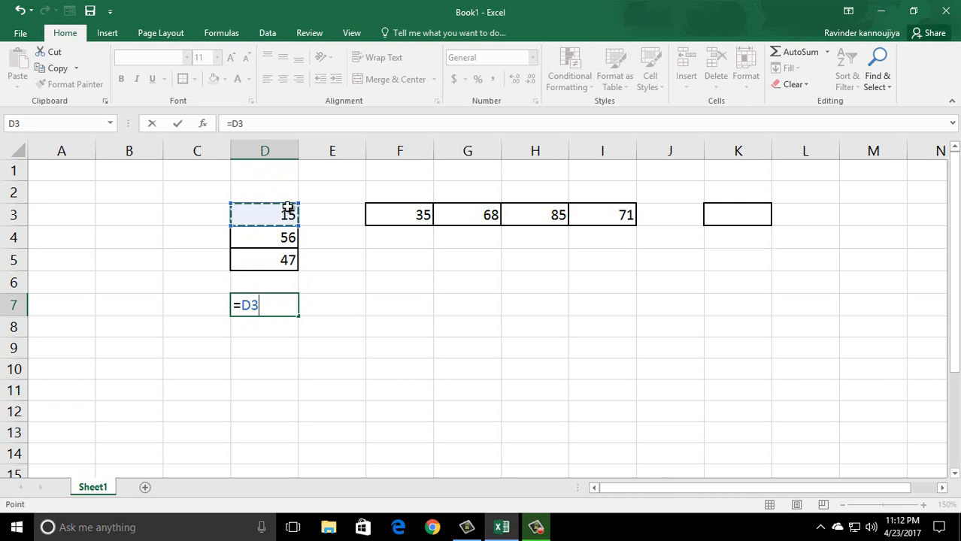
pyautogui.write('+')
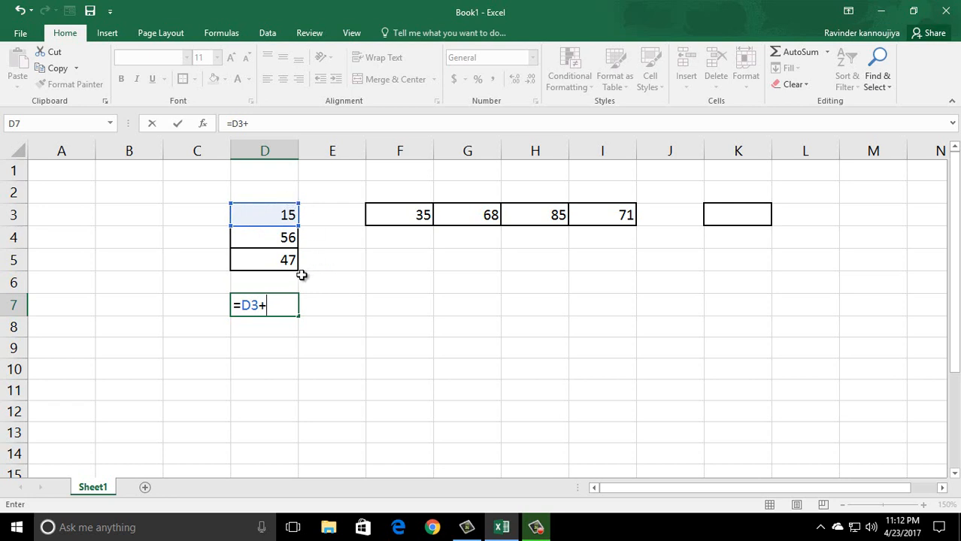
pyautogui.click(284, 237)
pyautogui.click(284, 237)
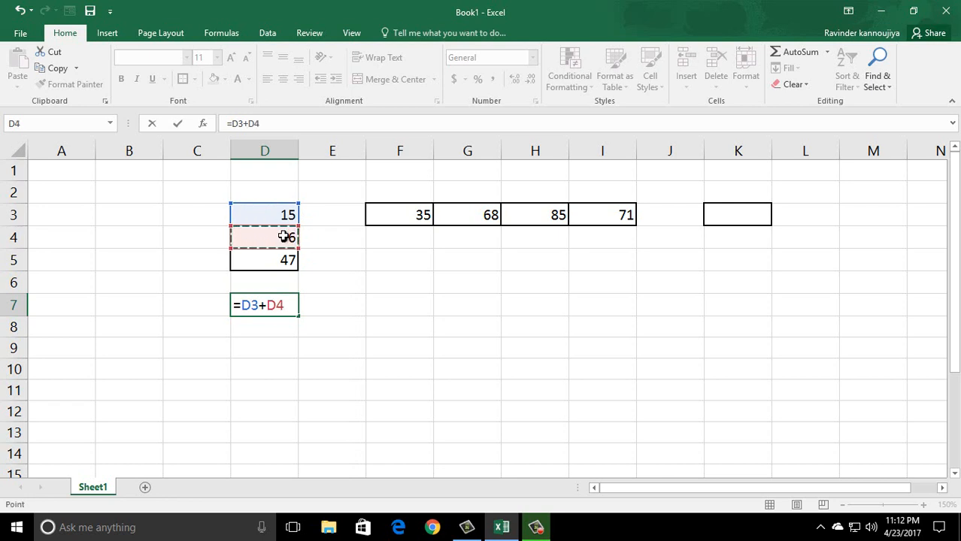
pyautogui.write('+')
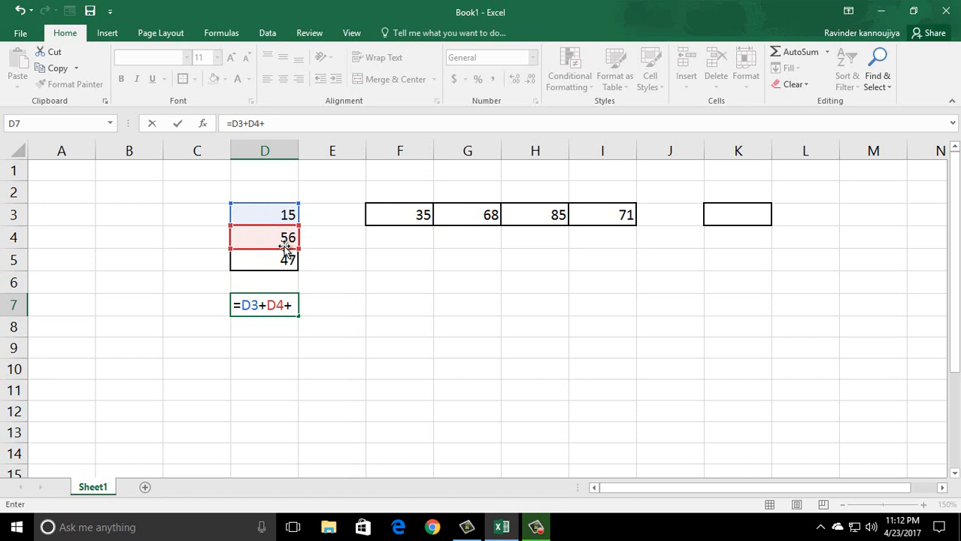
pyautogui.click(281, 263)
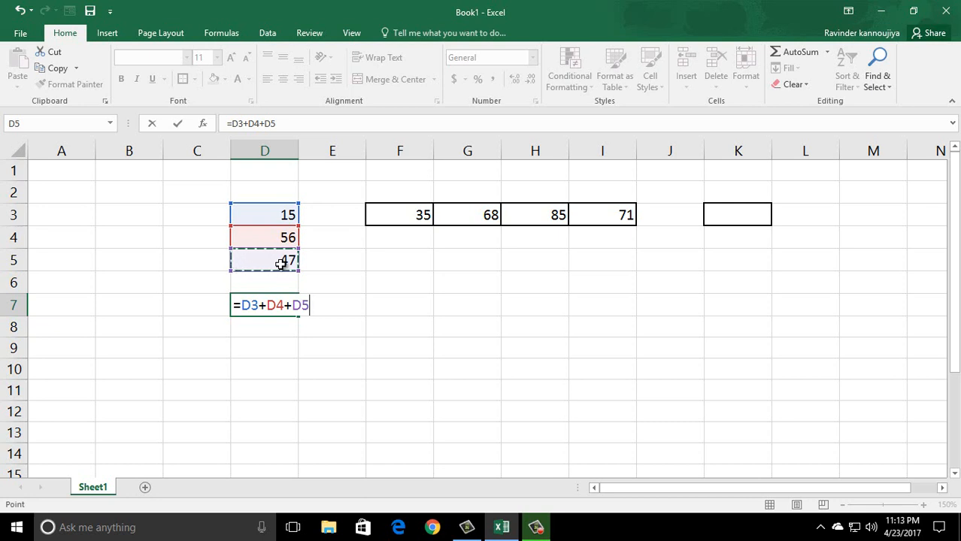
pyautogui.press('Return')
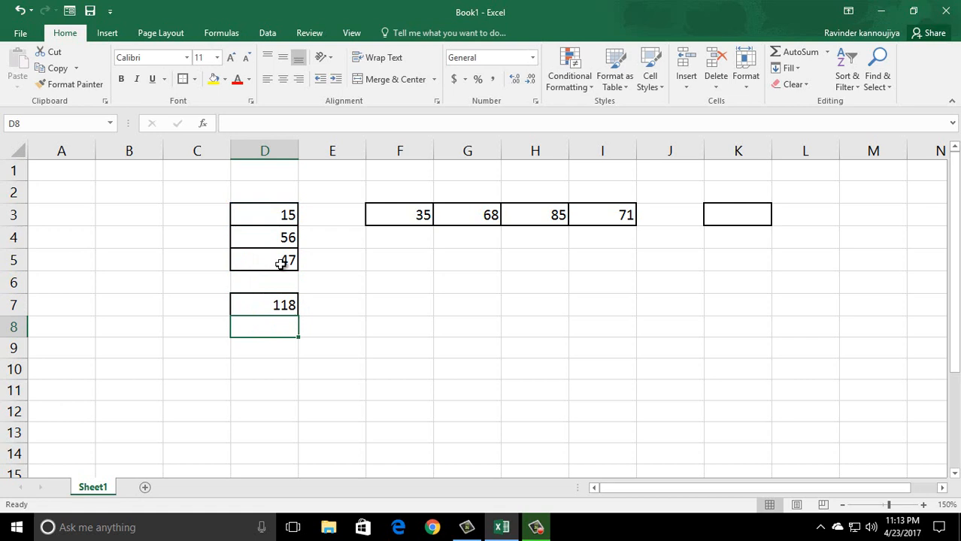
pyautogui.click(286, 215)
pyautogui.click(287, 238)
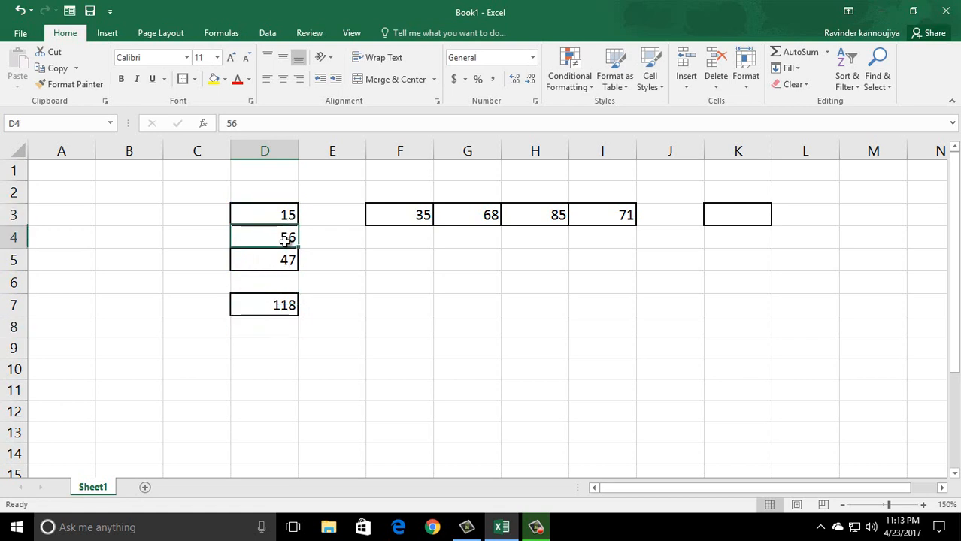
pyautogui.click(288, 260)
pyautogui.click(280, 304)
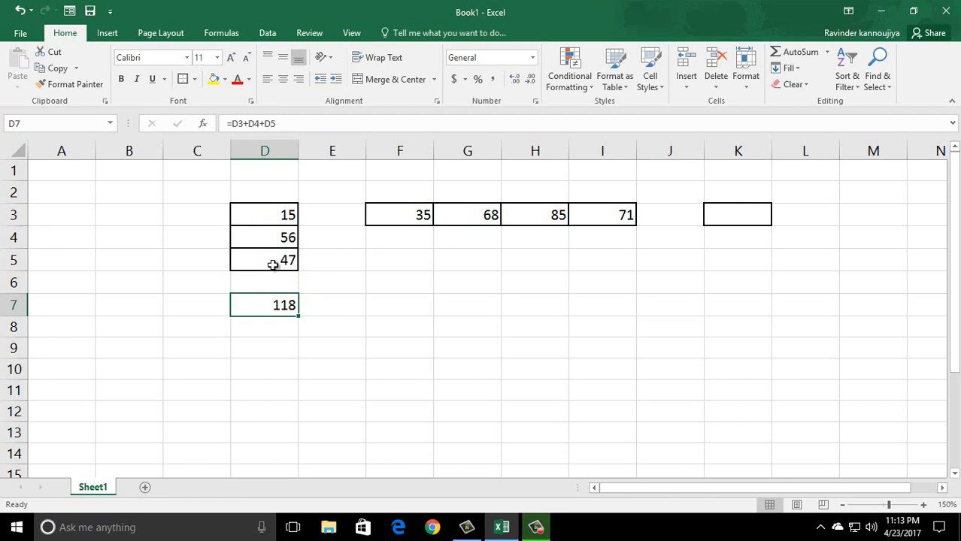
# Change the value in cell D3 to 69.
pyautogui.click(275, 218)
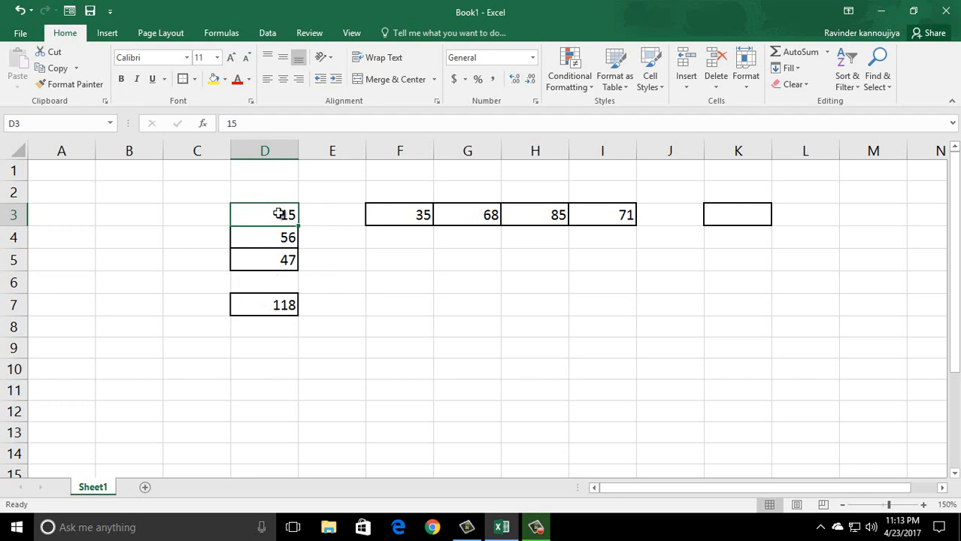
pyautogui.write('69')
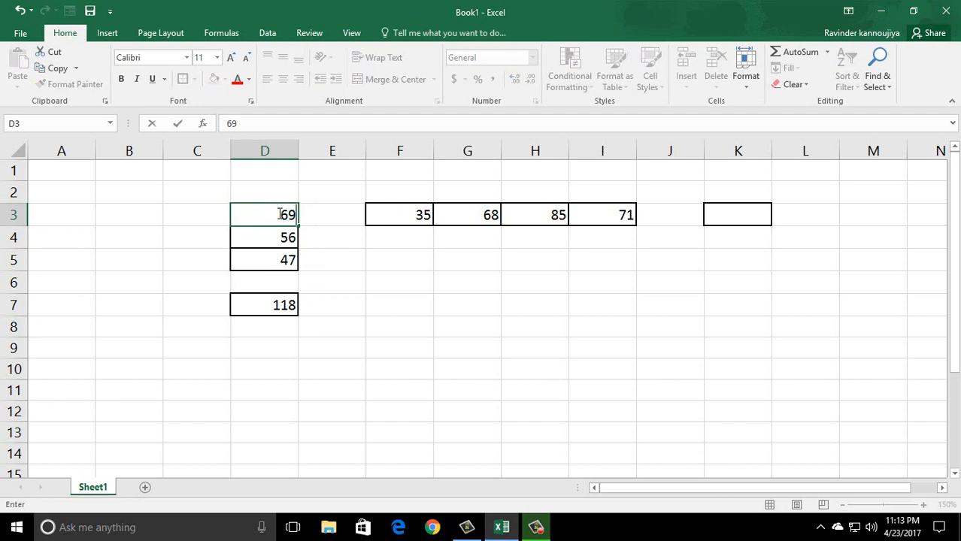
pyautogui.press('Return')
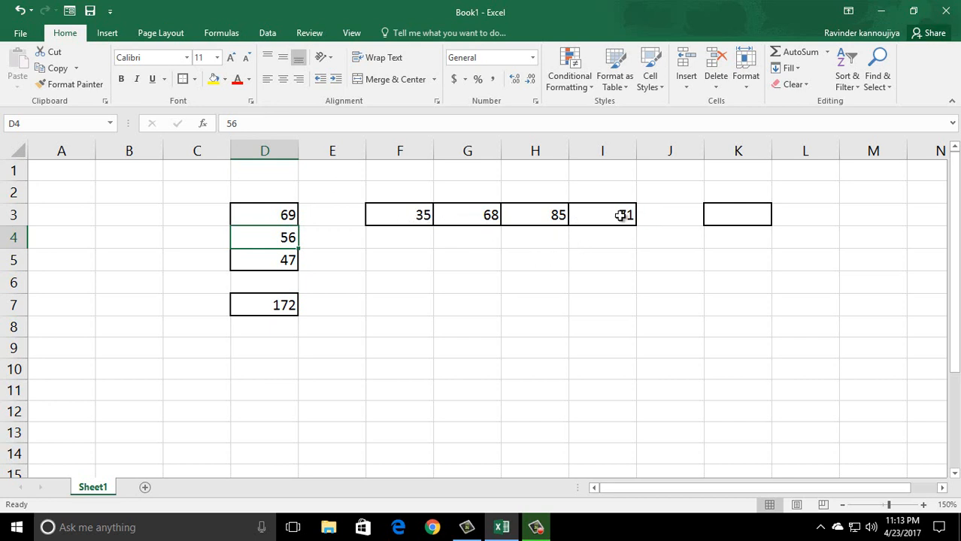
# Enter the addition formula =F3+G3+H3+I3 in cell K3 to total the row of numbers.
pyautogui.click(726, 214)
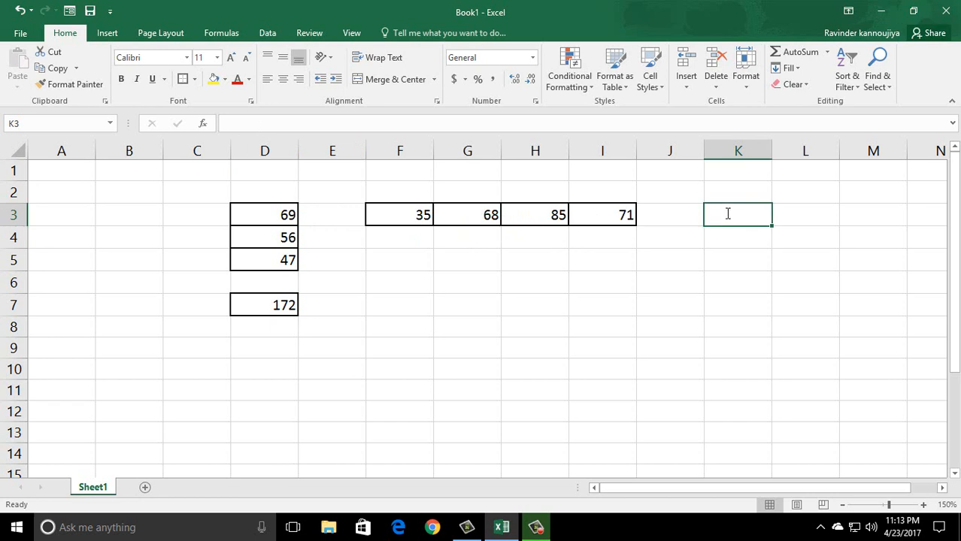
pyautogui.write('=')
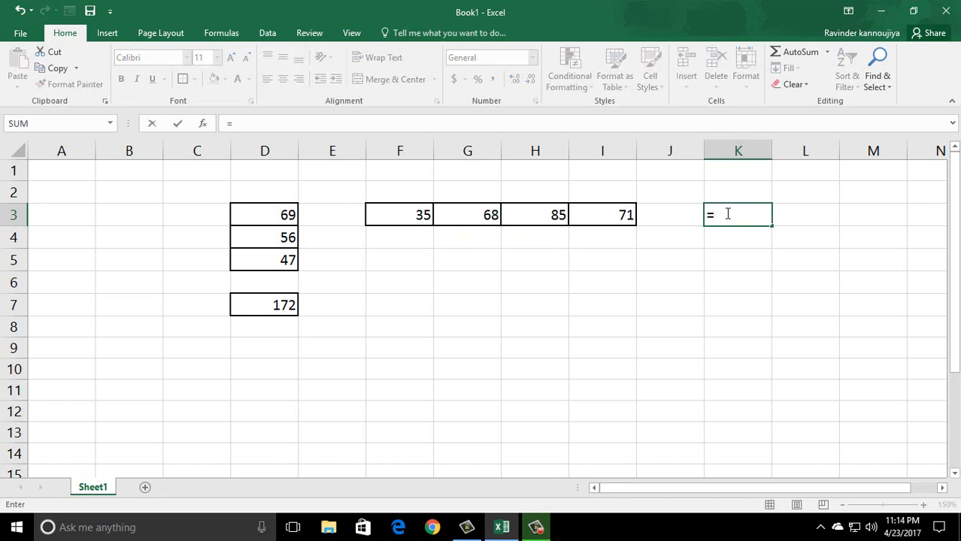
pyautogui.click(406, 218)
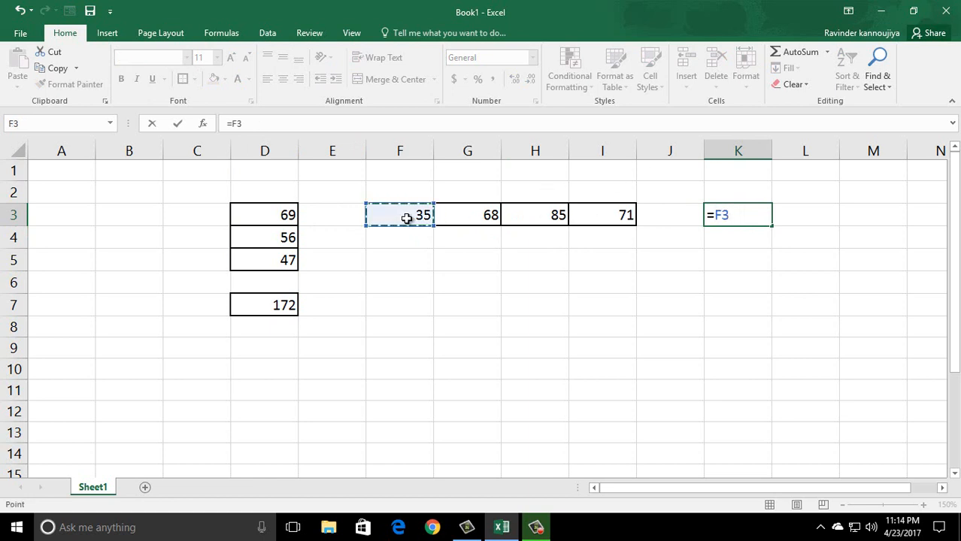
pyautogui.write('+')
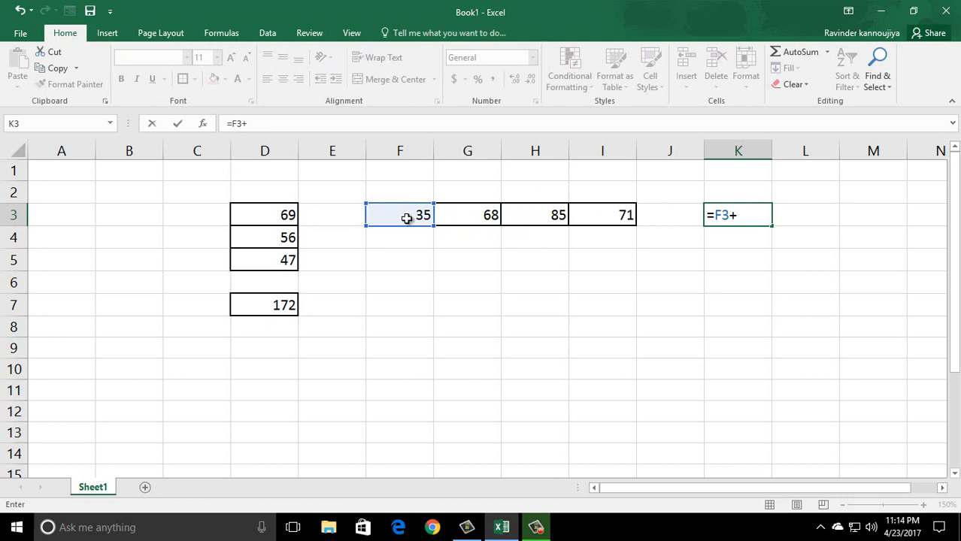
pyautogui.click(466, 215)
pyautogui.write('+')
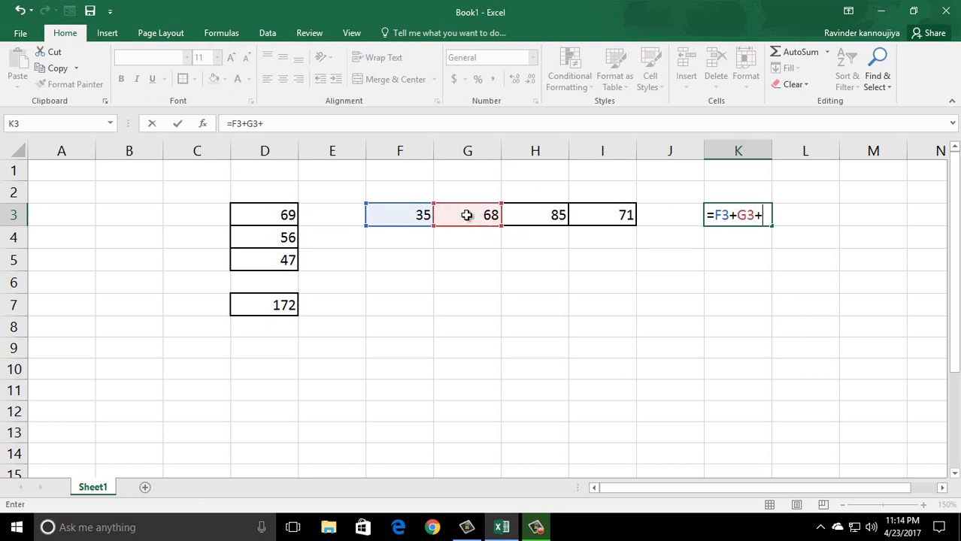
pyautogui.click(519, 215)
pyautogui.write('+')
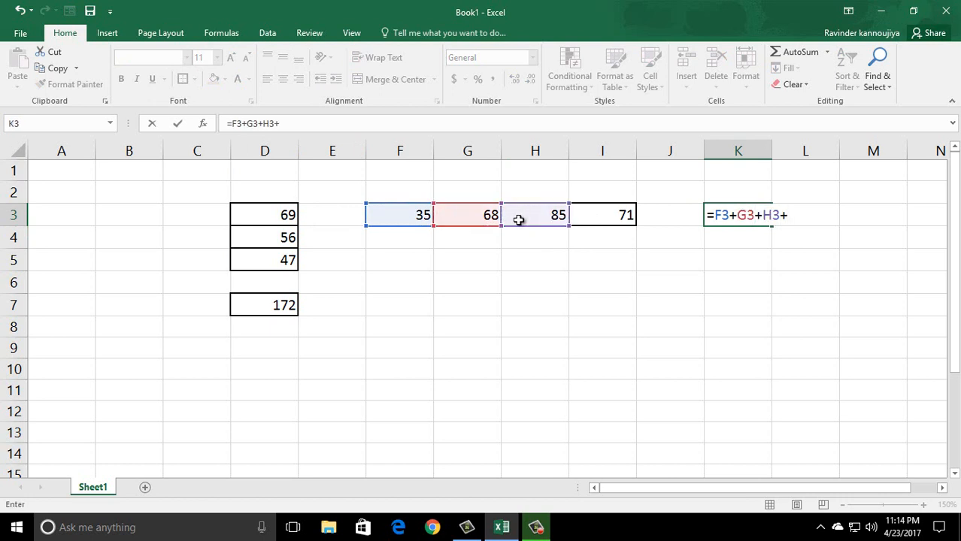
pyautogui.click(614, 215)
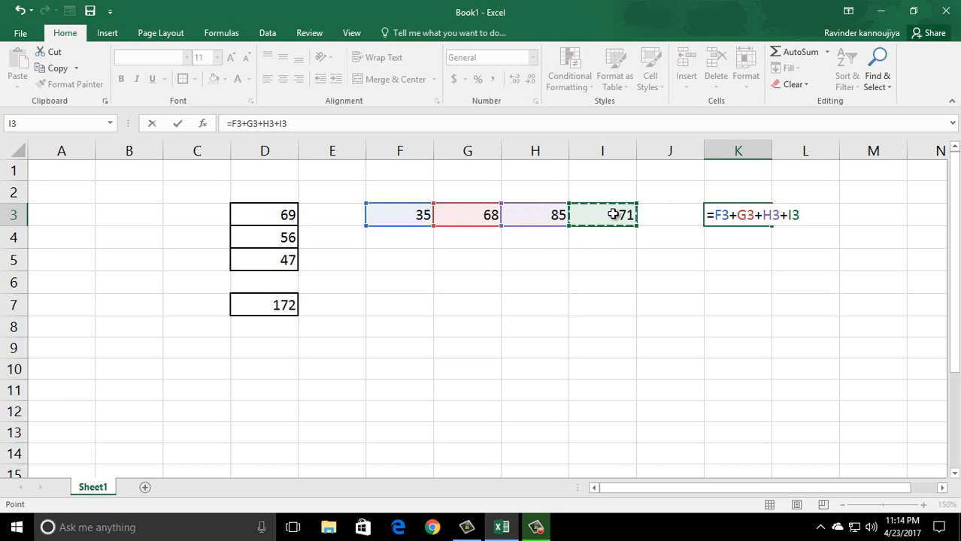
pyautogui.press('Return')
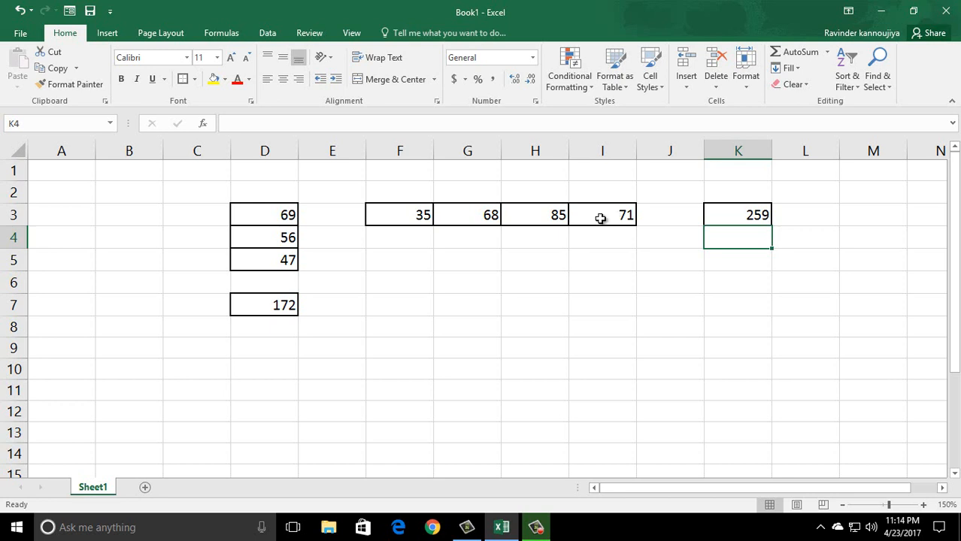
pyautogui.click(589, 354)
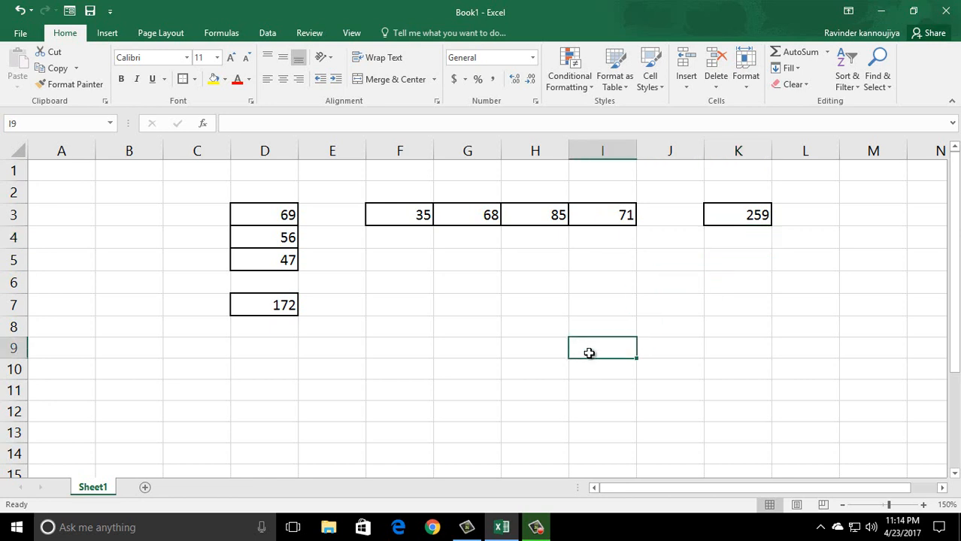